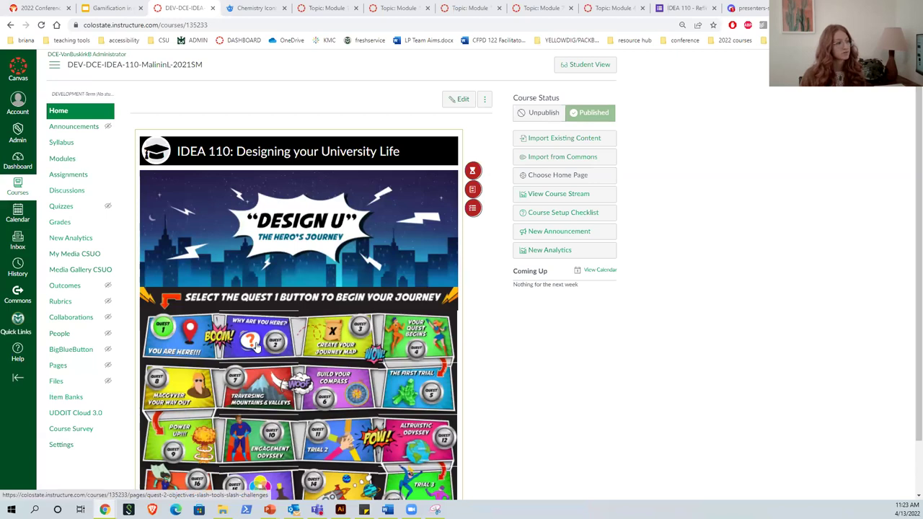
Review the IDEA 110 homepage quest grid and advance the presentation to the Illustrator Document Setup slide.
scroll(434, 342, "down", 1)
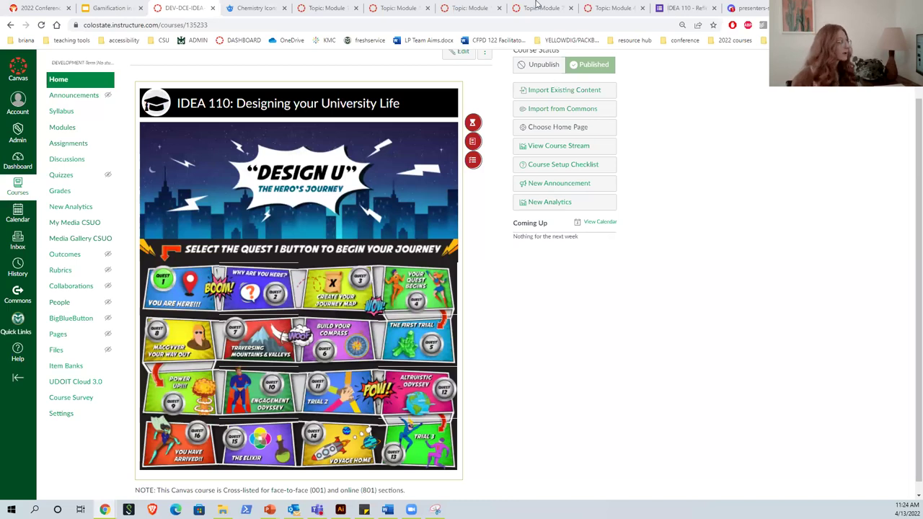
left_click(110, 14)
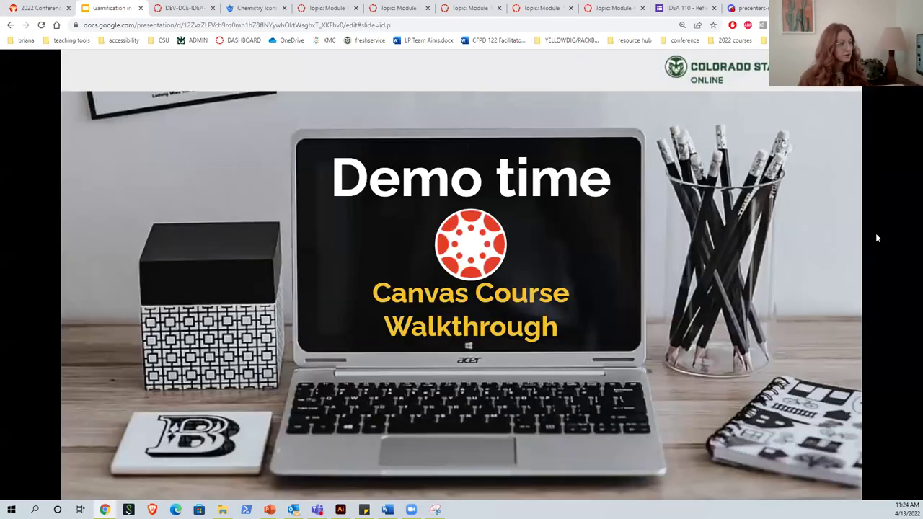
key("Right")
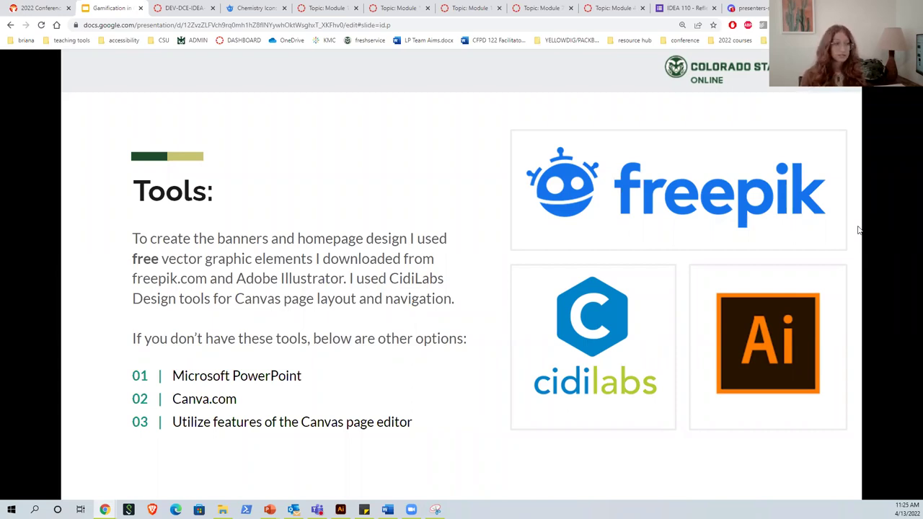
key("Right")
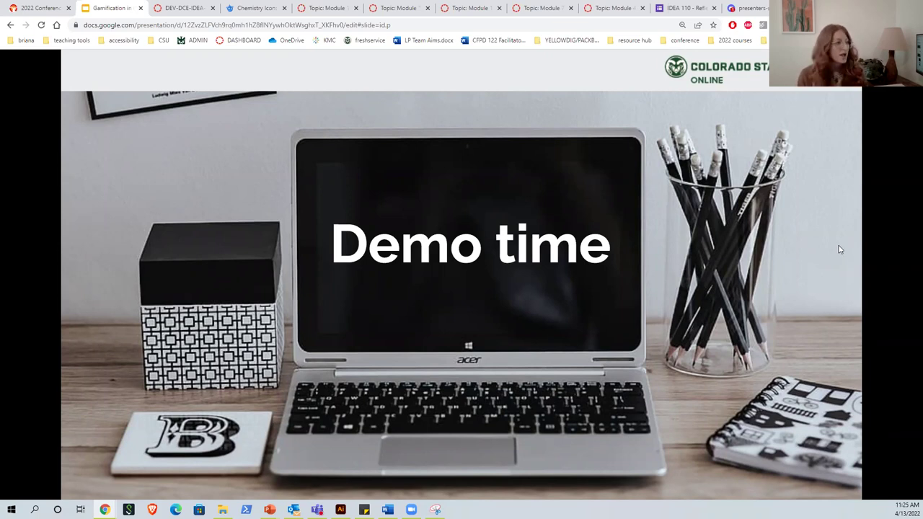
left_click(825, 267)
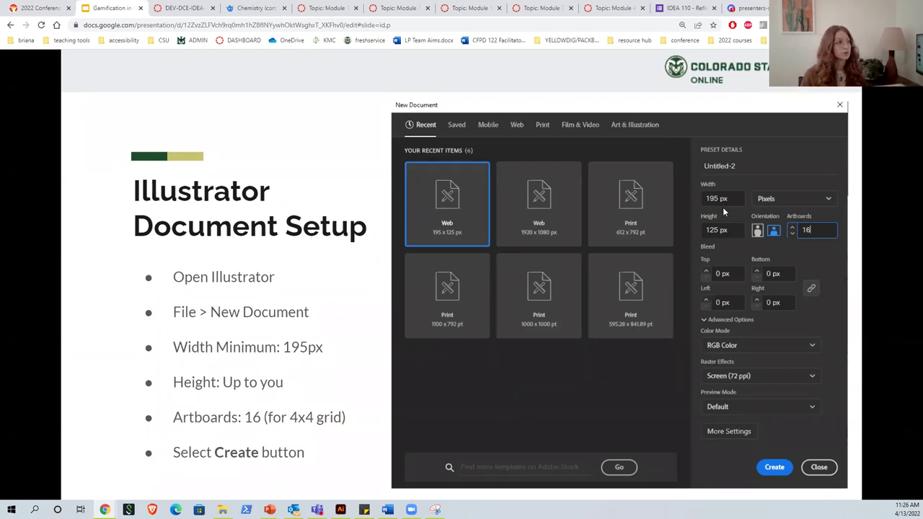
left_click(189, 9)
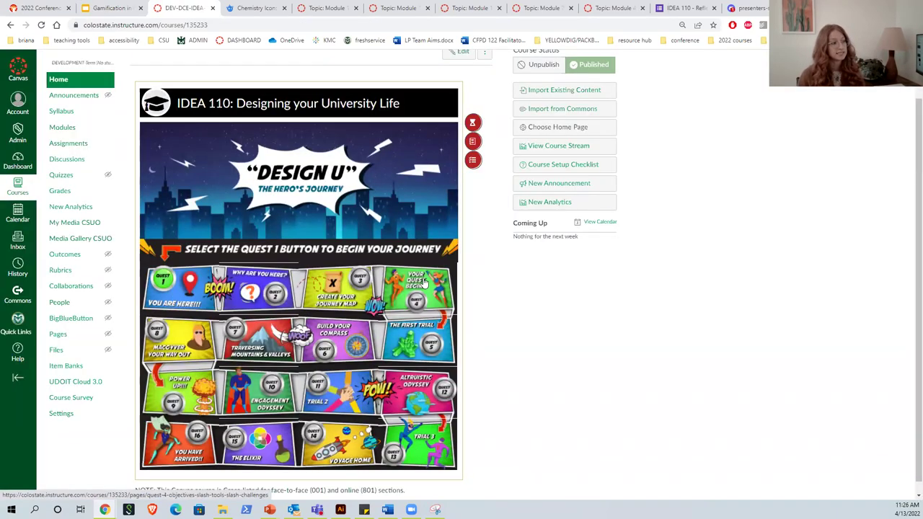
left_click(105, 9)
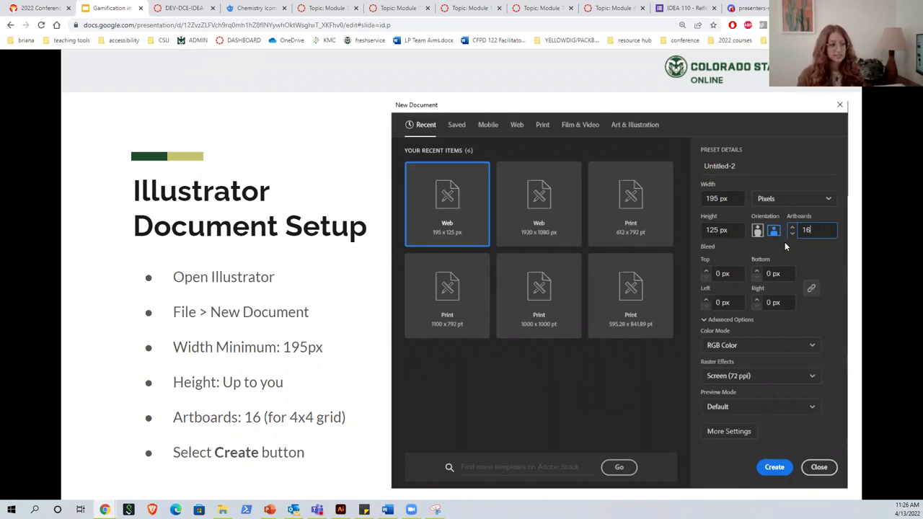
Switch to Illustrator and create a new 195 × 125 px RGB document with 16 artboards.
key("alt+Tab")
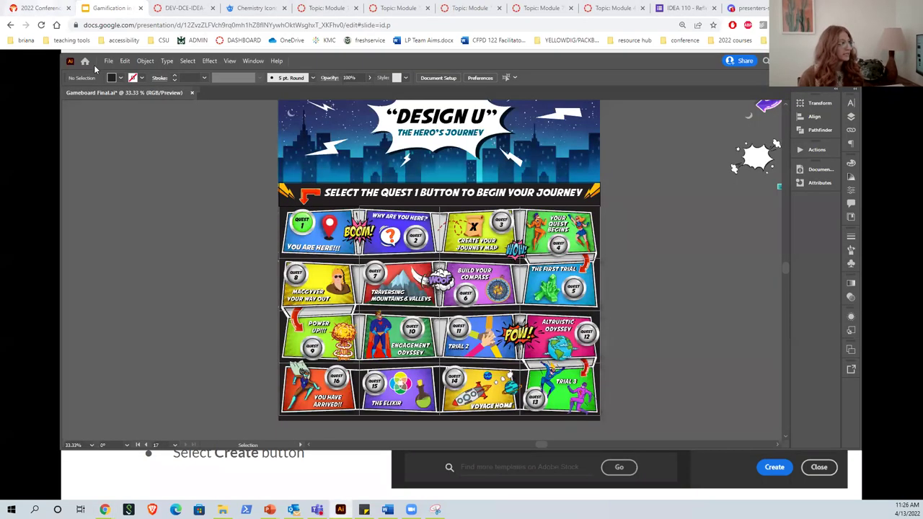
left_click(108, 61)
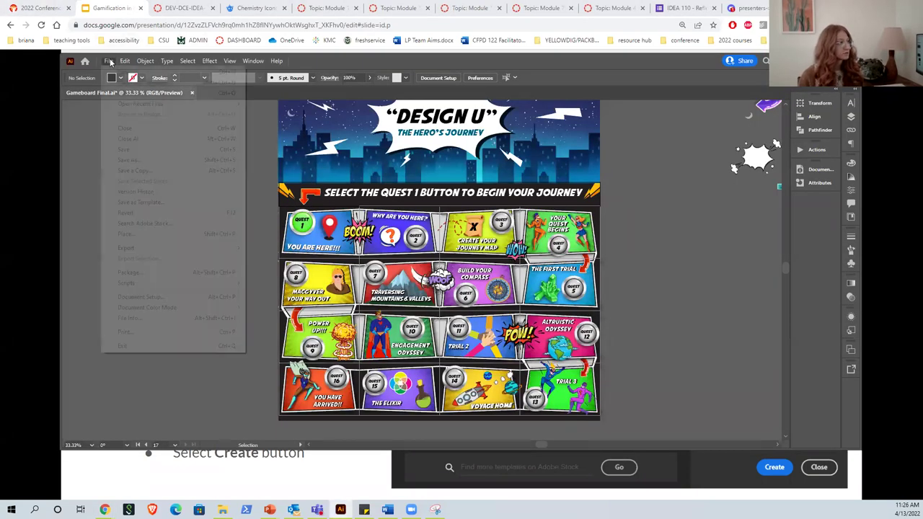
key("Escape")
key("ctrl+n")
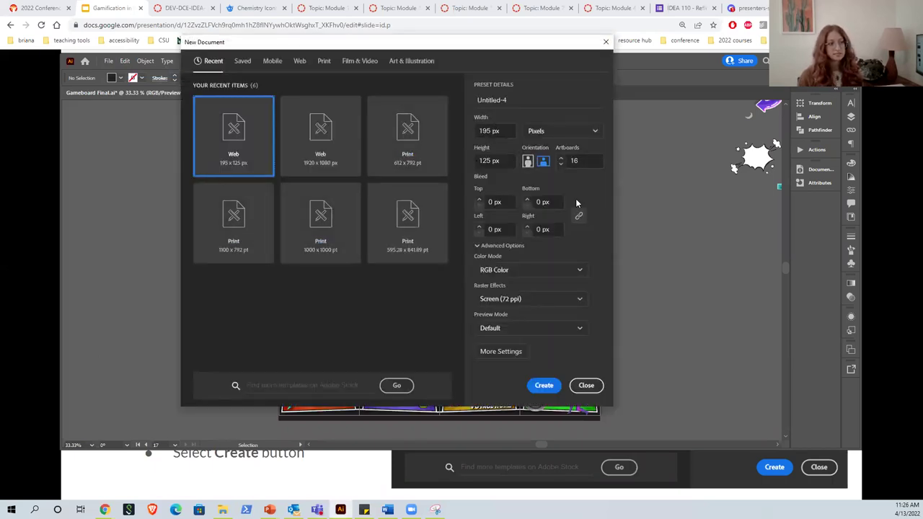
left_click(543, 386)
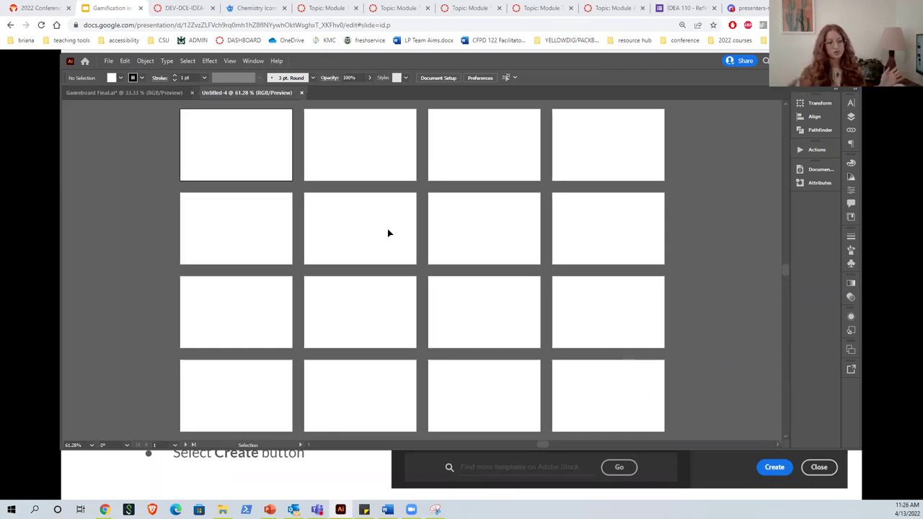
Remove the quest tile artwork in Gameboard Final.ai to expose the underlying grid, and restore the artwork.
left_click(86, 92)
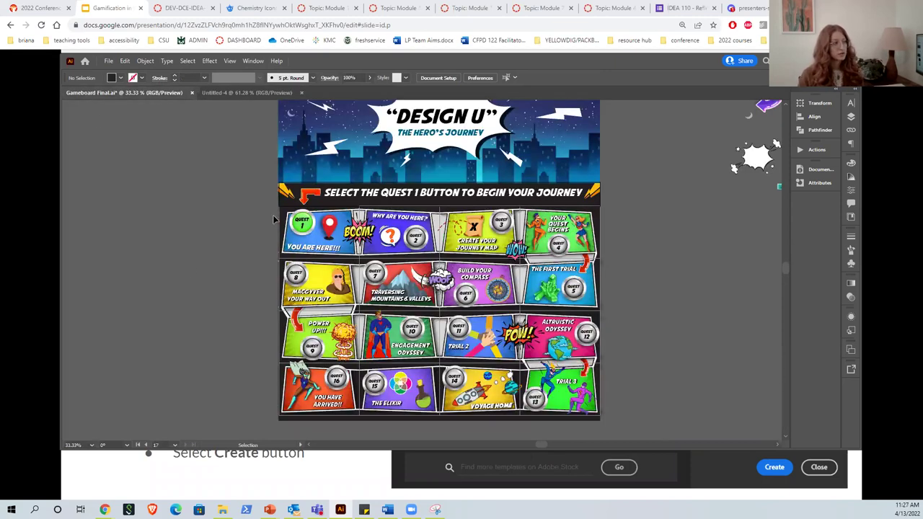
left_click_drag(603, 413, 539, 426)
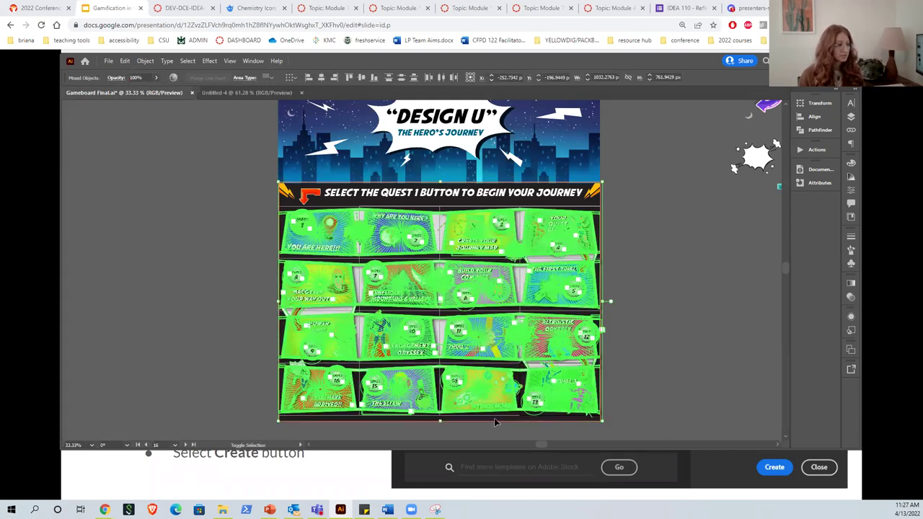
key("Delete")
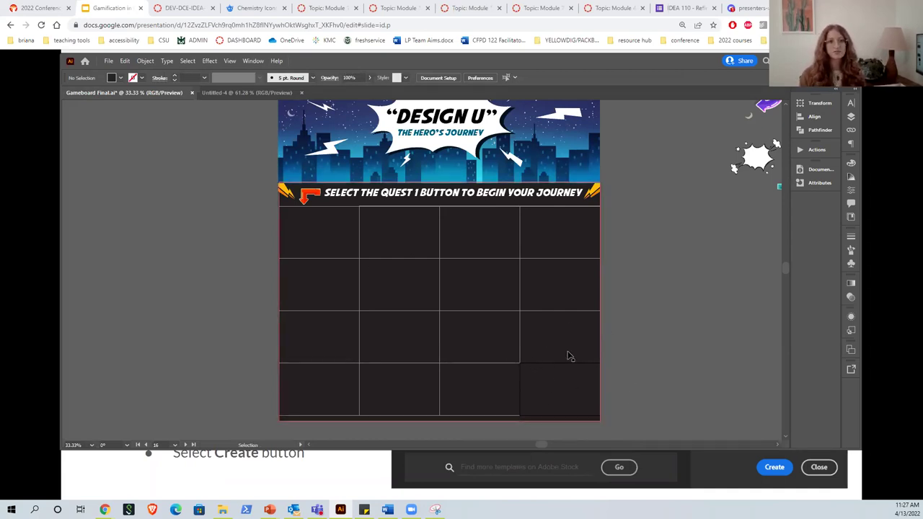
key("a")
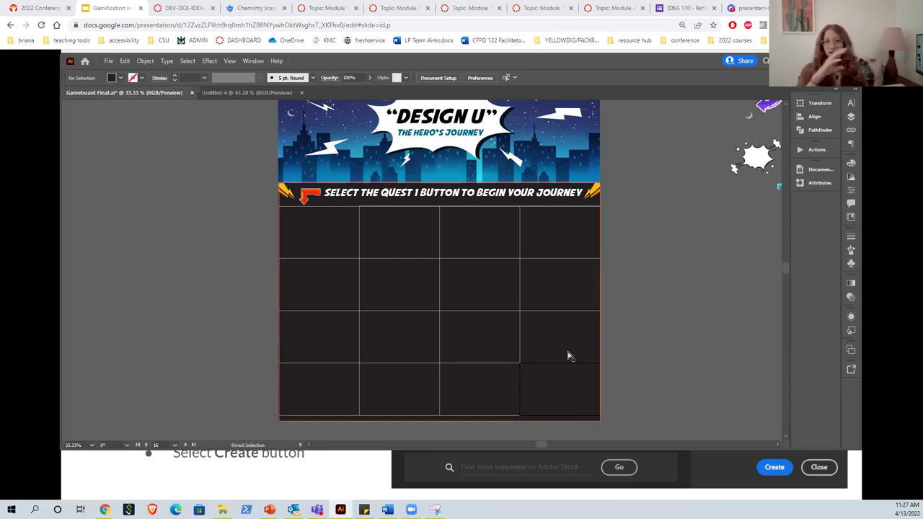
key("ctrl+v")
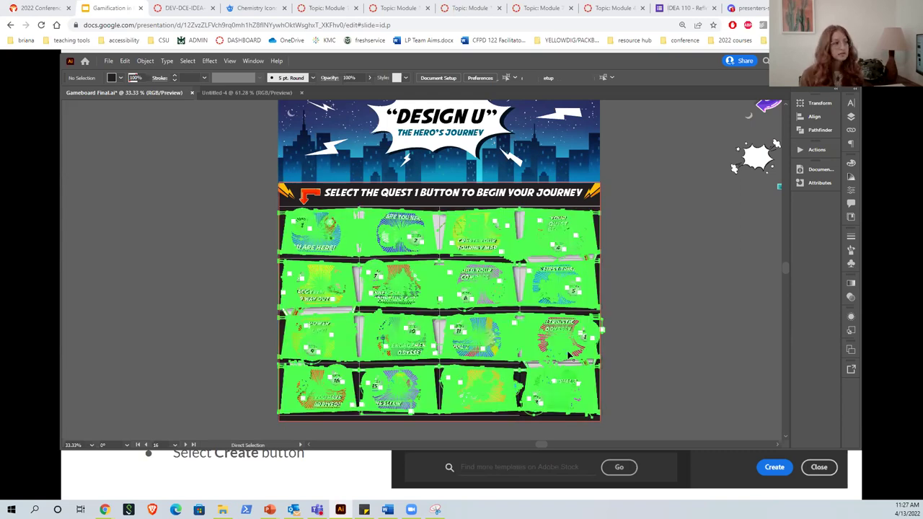
key("ctrl+shift+a")
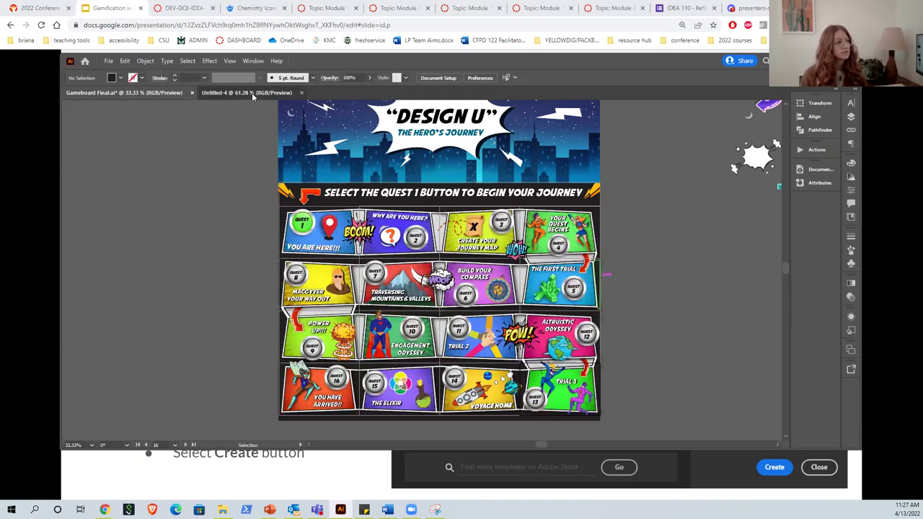
Rearrange all artboards in the Untitled-4 document into 4 rows with 0 px spacing and leave artboard editing.
left_click(252, 93)
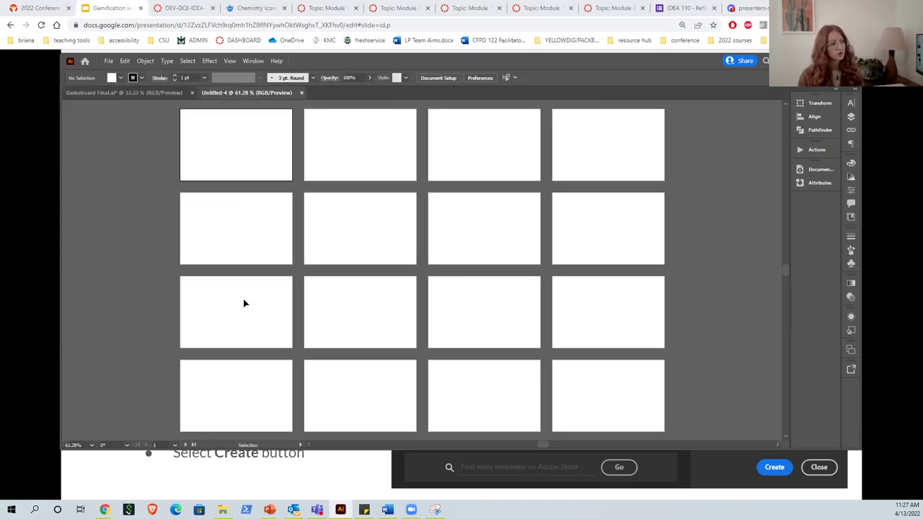
left_click(441, 77)
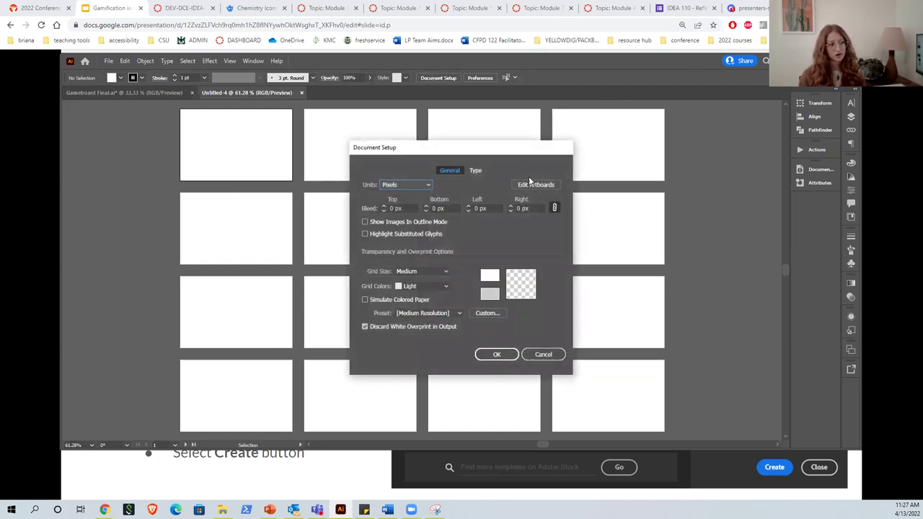
left_click(532, 184)
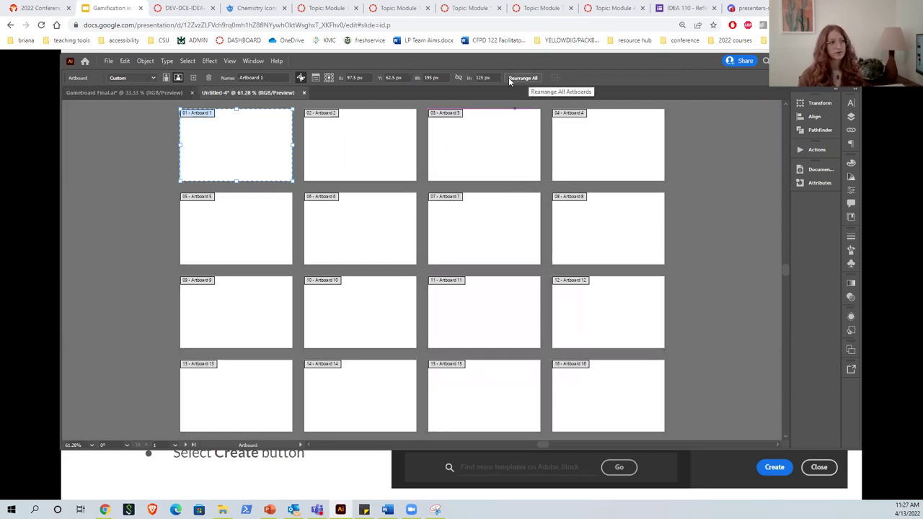
left_click(521, 78)
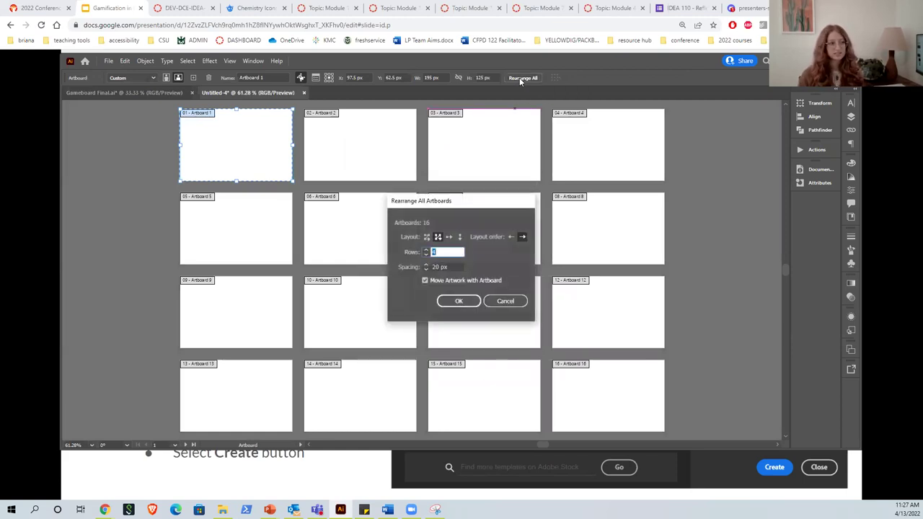
left_click_drag(452, 267, 426, 267)
type("0")
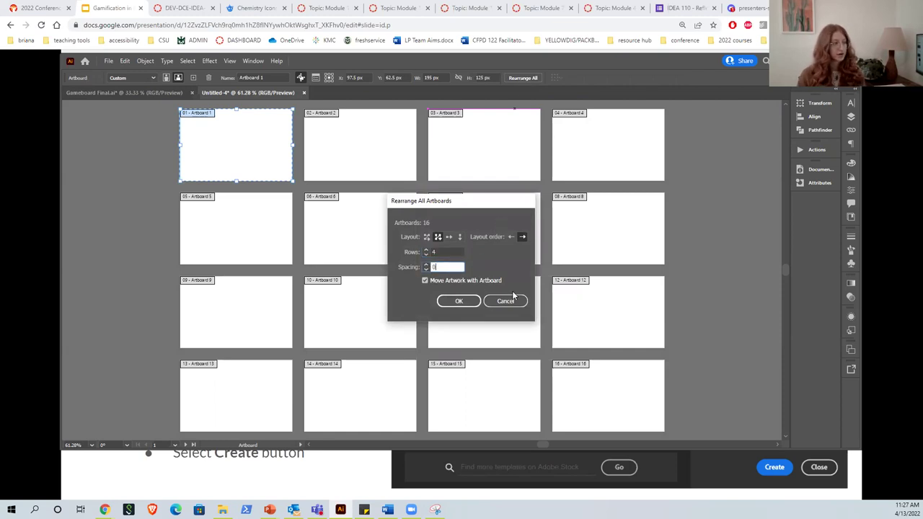
key("Return")
left_click(698, 261)
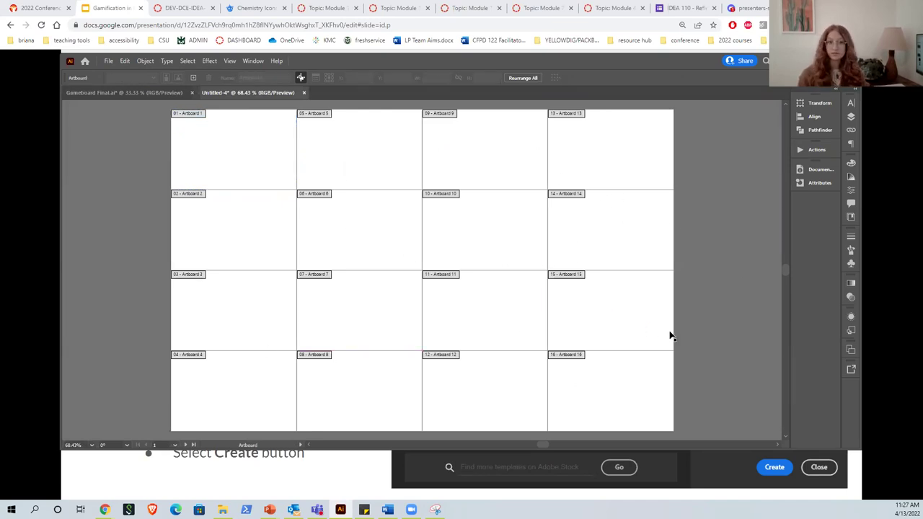
key("v")
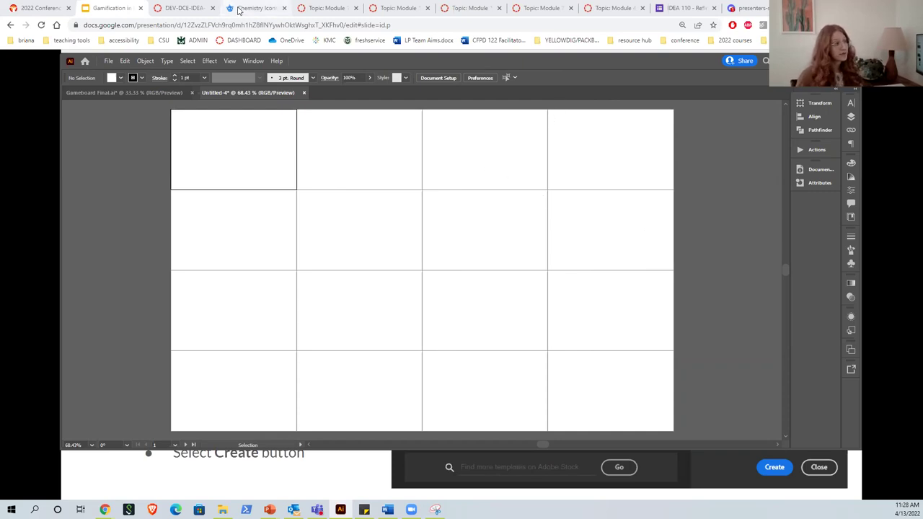
Switch to Freepik in the browser and download the free six-square laboratory characters vector from the chemistry icons results.
left_click(245, 8)
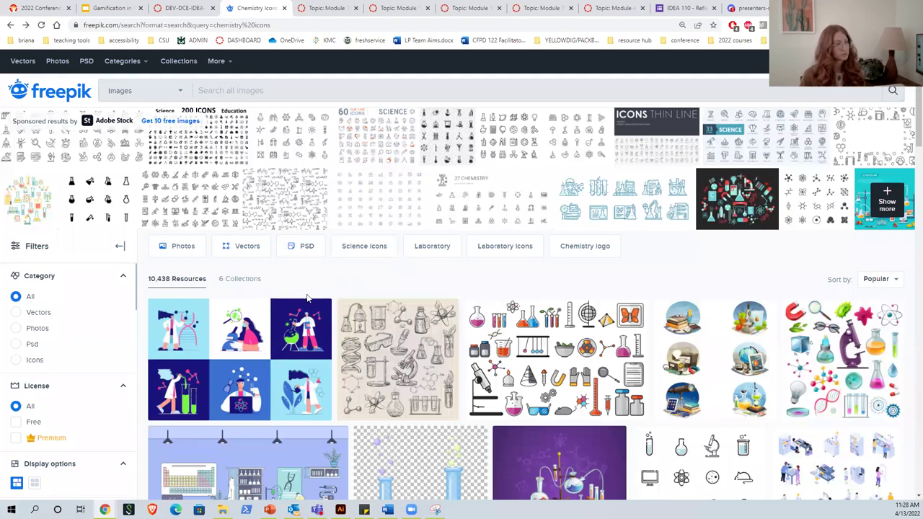
mouse_move(187, 337)
left_click(225, 353)
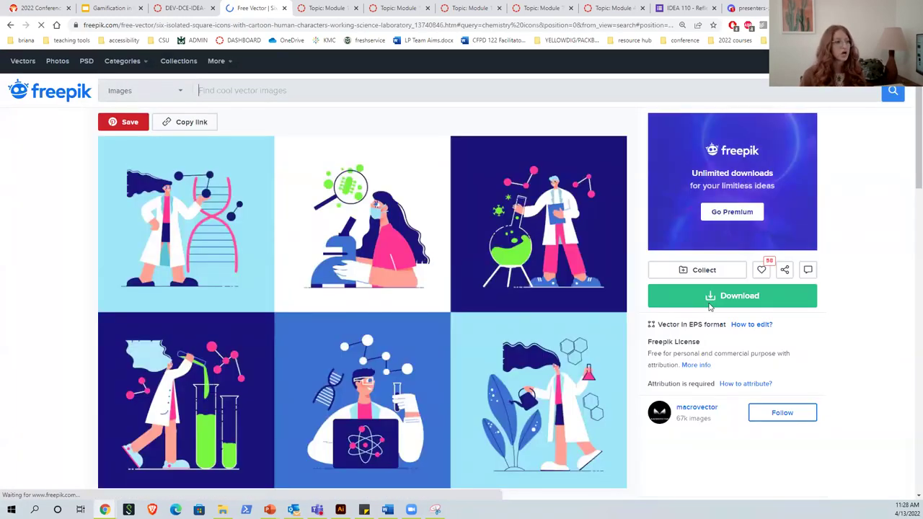
left_click(731, 295)
left_click(733, 433)
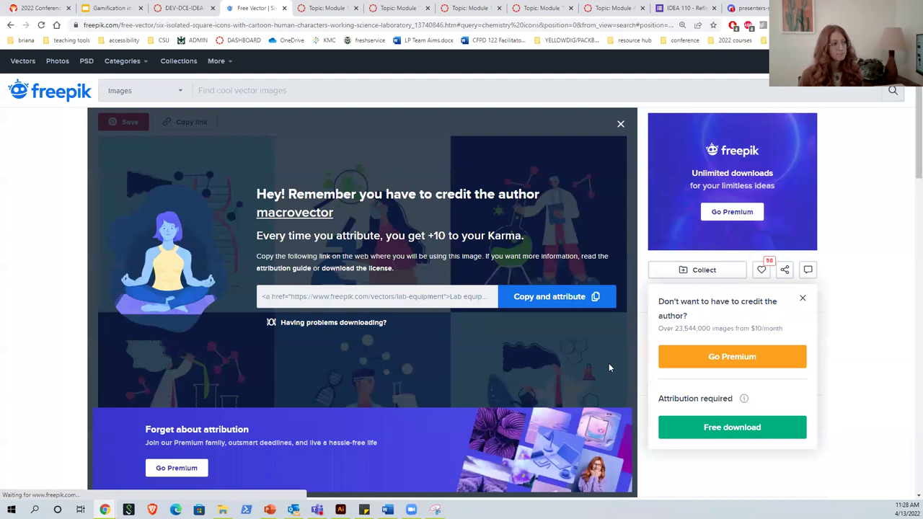
left_click(563, 286)
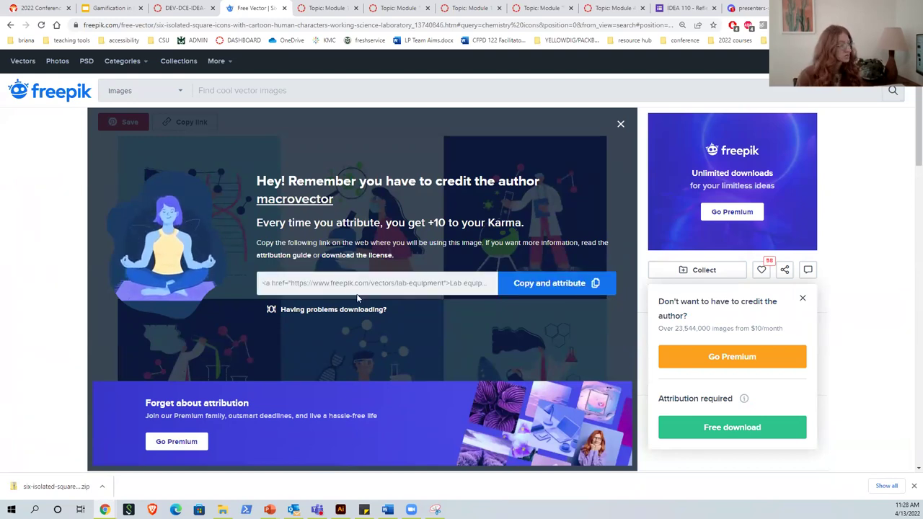
Open the downloaded archive, widen its Name column, and open the science laboratory design concept EPS file in Illustrator.
left_click(38, 488)
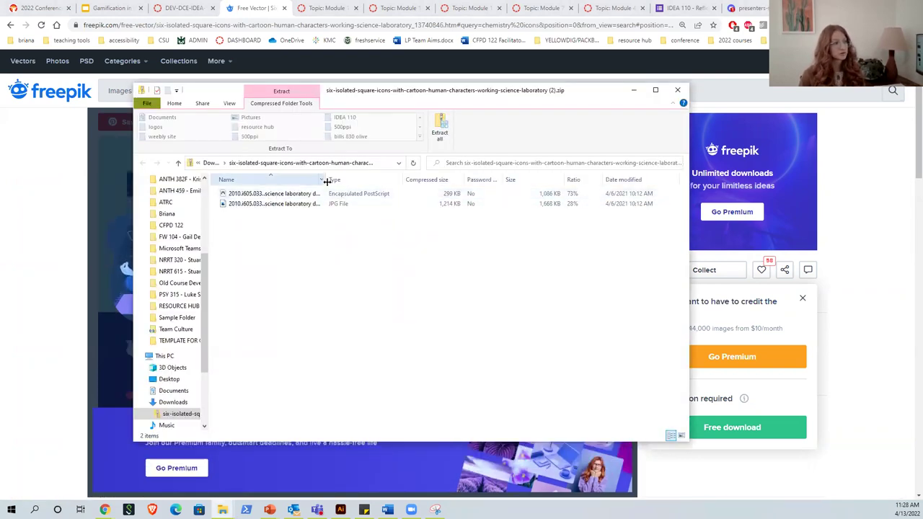
left_click_drag(326, 180, 382, 182)
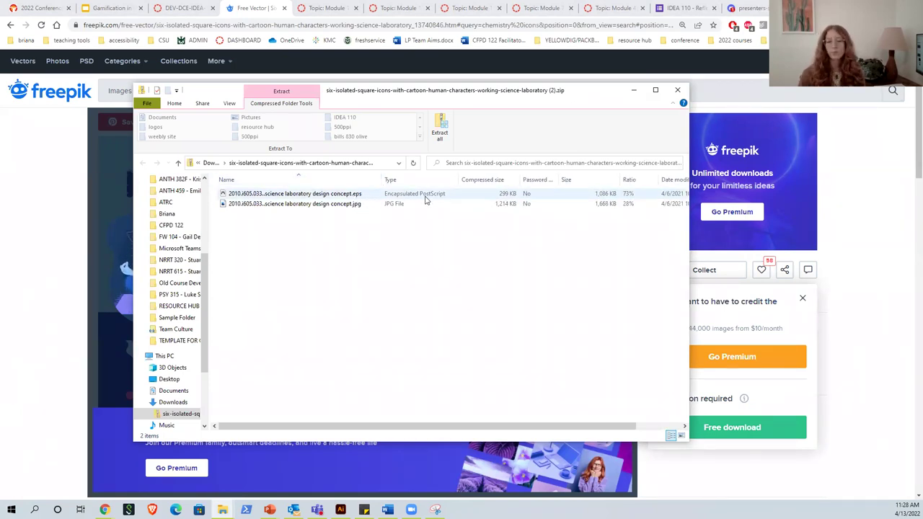
left_click(323, 196)
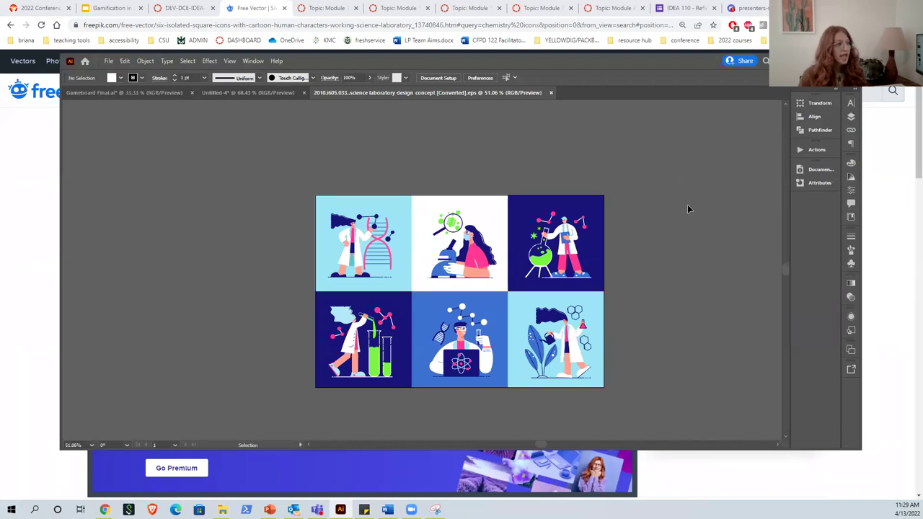
Ungroup the scientist-and-DNA artwork in the first light blue square.
left_click(356, 230)
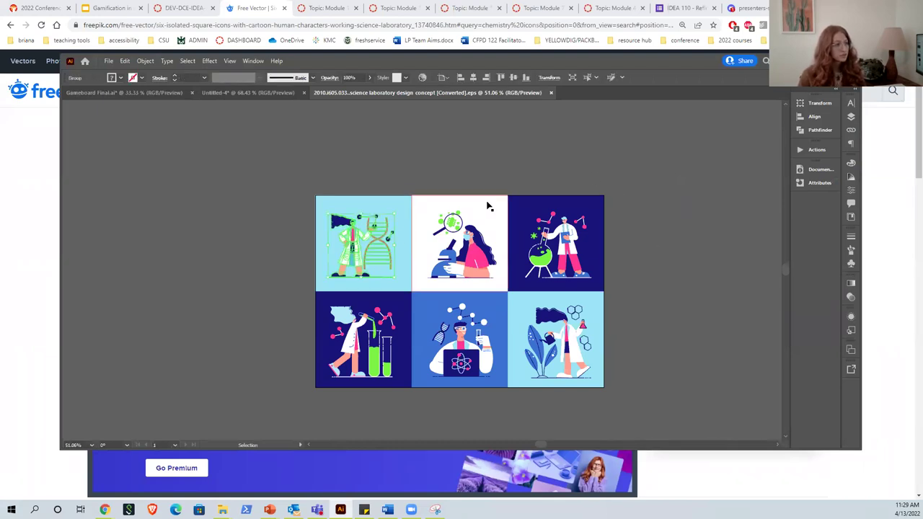
left_click(314, 171)
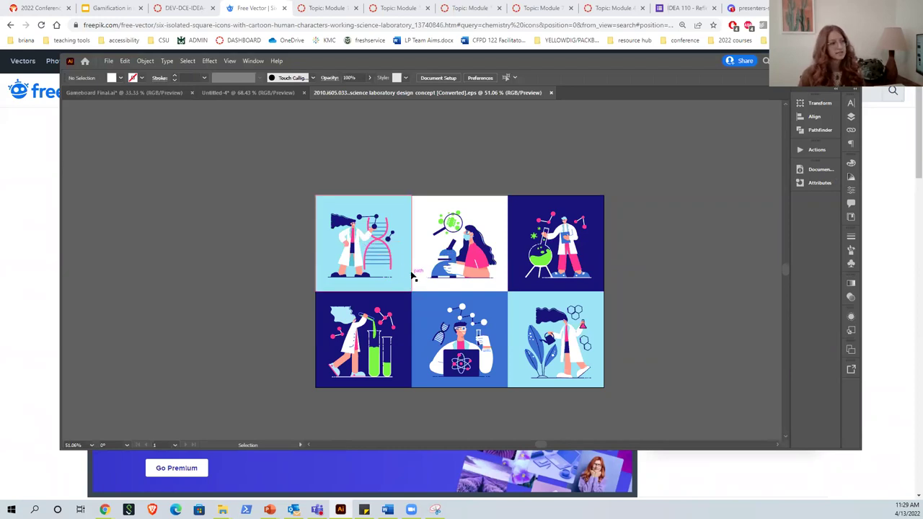
left_click(359, 256)
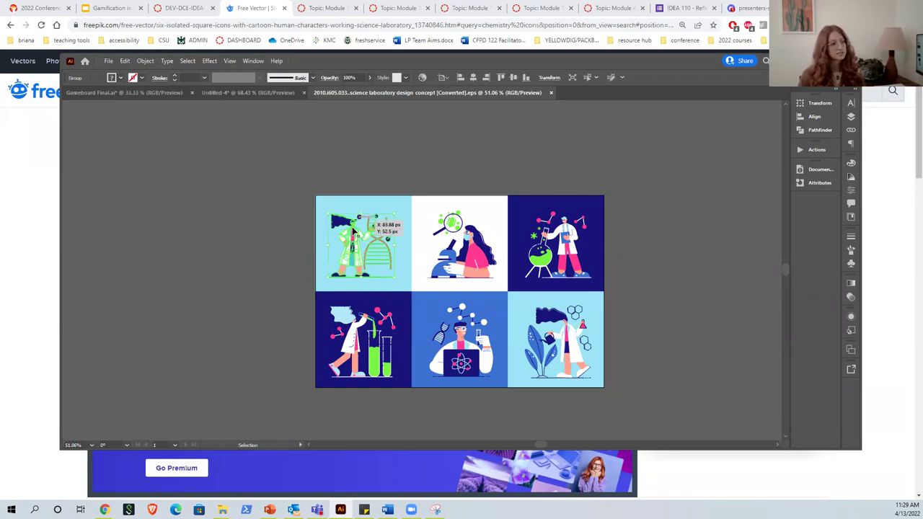
right_click(352, 240)
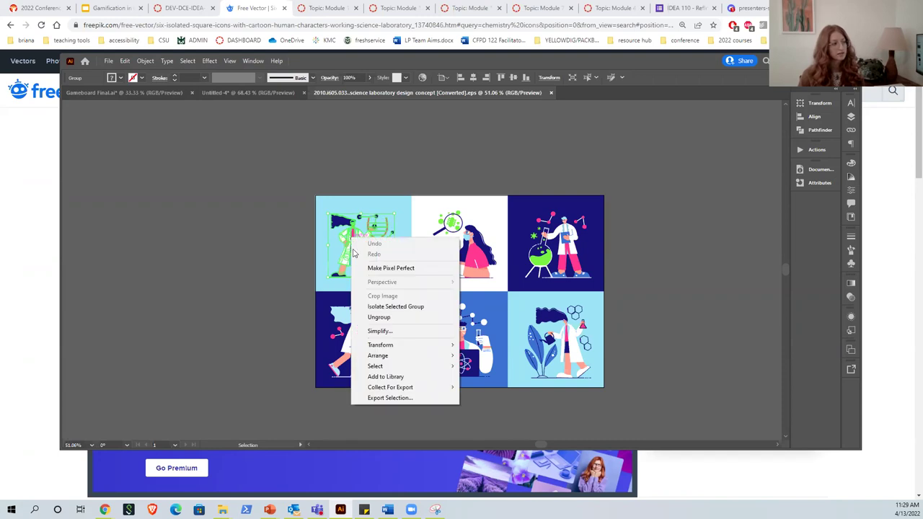
left_click(377, 317)
Ungroup the scientist figure beside the DNA strand, select only its hair, and deselect it.
right_click(344, 245)
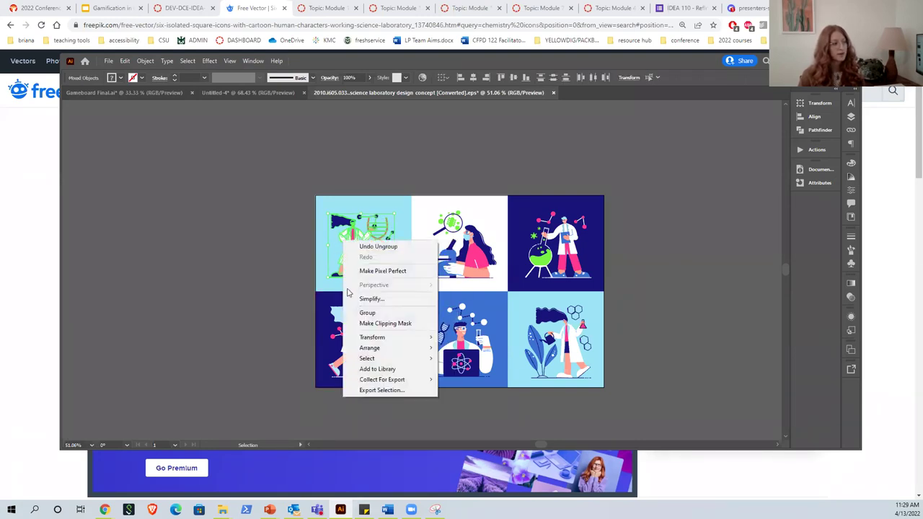
left_click(349, 247)
right_click(344, 246)
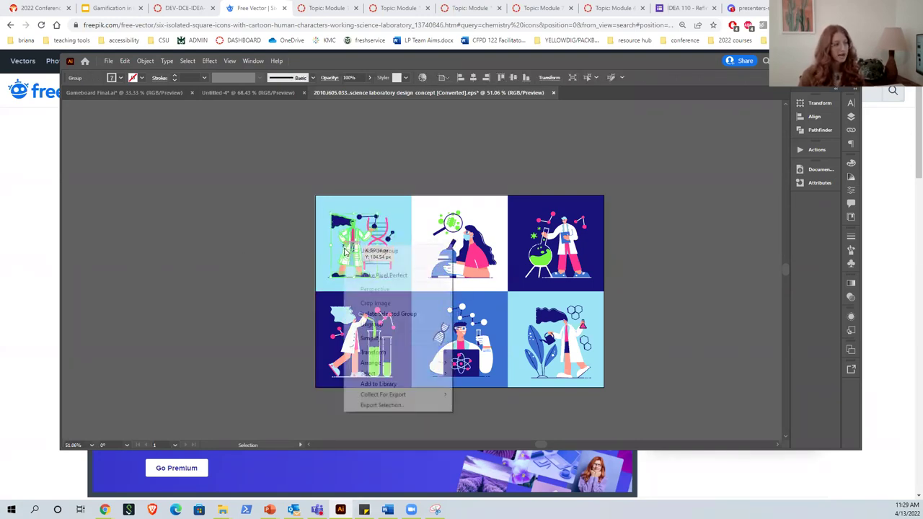
left_click(358, 323)
left_click(287, 278)
left_click(333, 225)
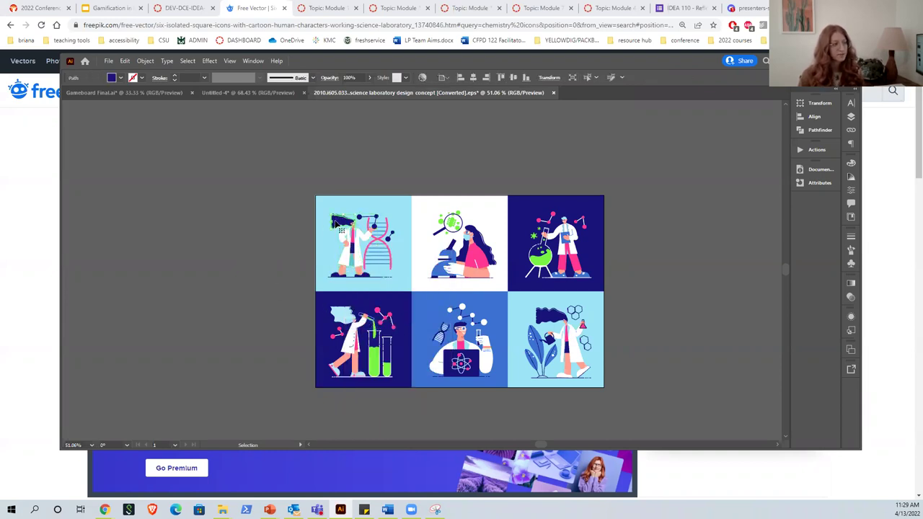
left_click(242, 237)
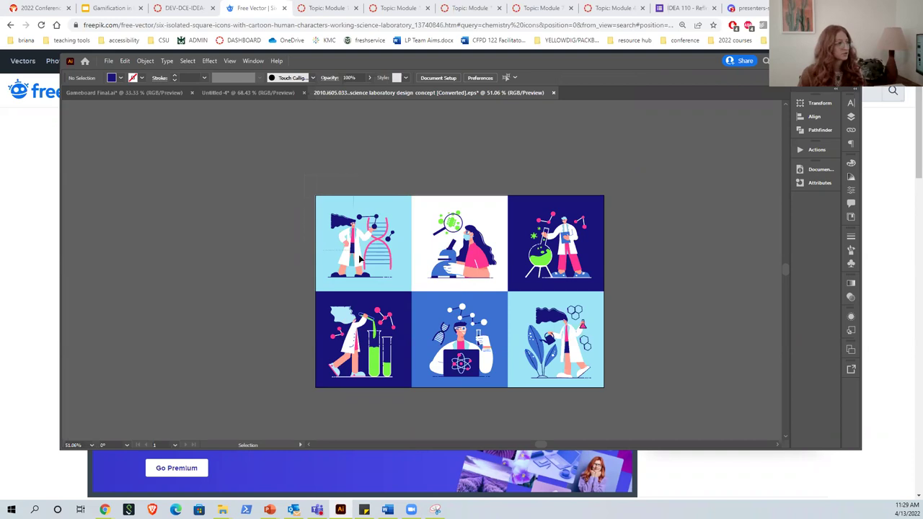
Try to select all the loose pieces of the scientist-and-DNA artwork together.
left_click(402, 289)
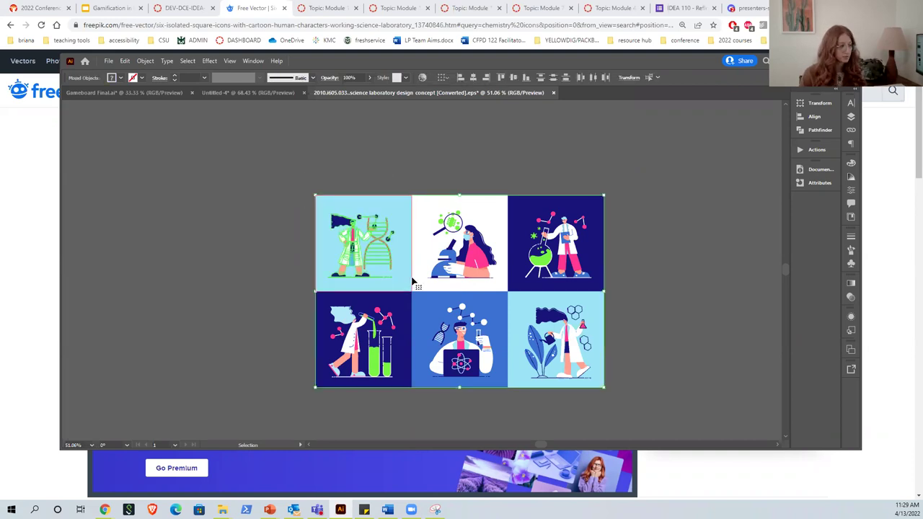
left_click(416, 158)
key("a")
Copy the woman-with-microscope artwork into the Untitled-4 document and fit it, scaled down, at the lower right of the first artboard.
left_click(459, 245)
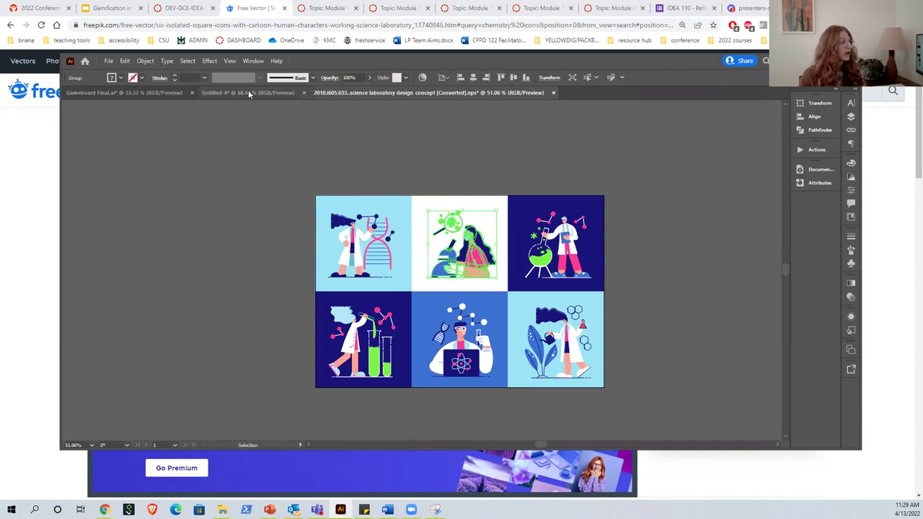
left_click(247, 93)
key("ctrl+v")
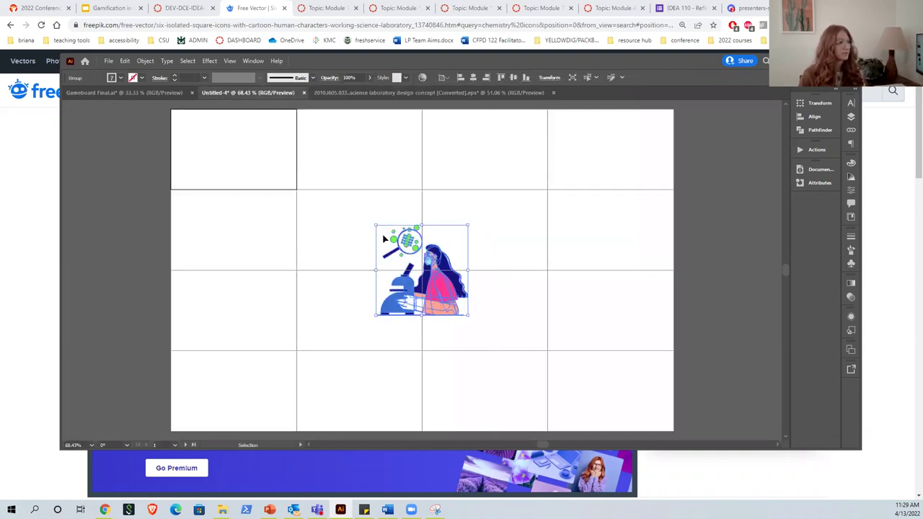
left_click_drag(396, 245, 238, 144)
left_click_drag(263, 190, 262, 177)
left_click(150, 168)
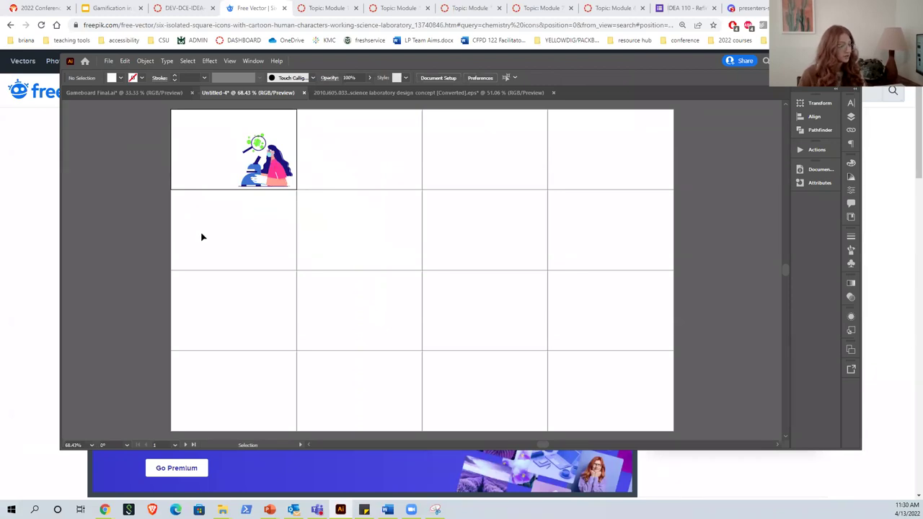
Add the text "quest 1", enlarge it, and place it on the first artboard to the left of the microscope artwork.
key("t")
left_click(708, 170)
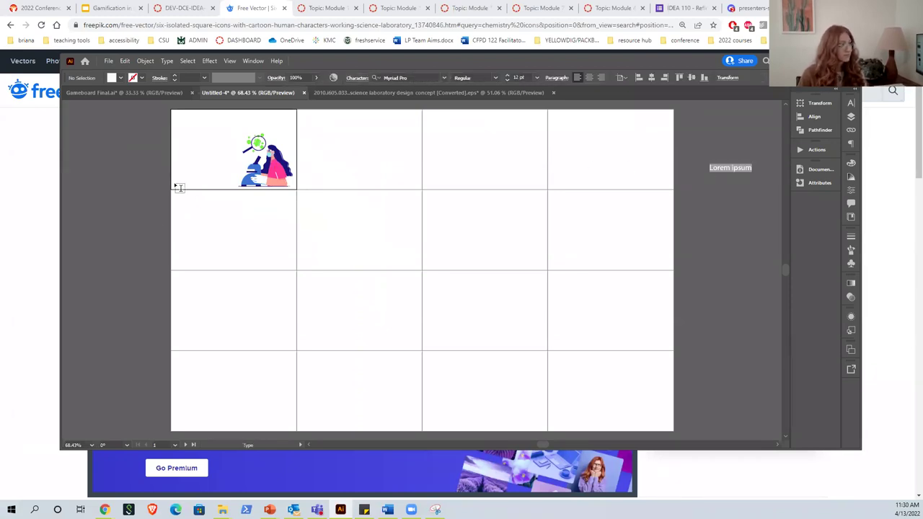
type("1")
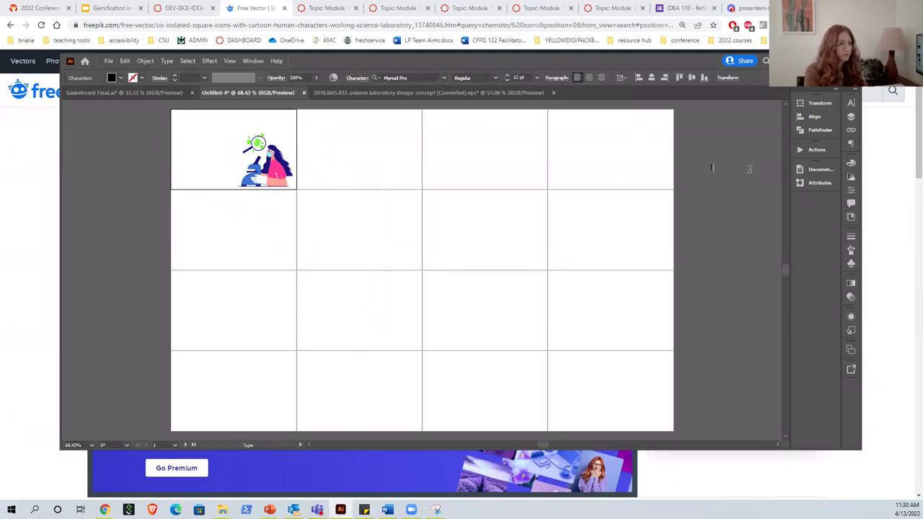
type("uest")
key("Escape")
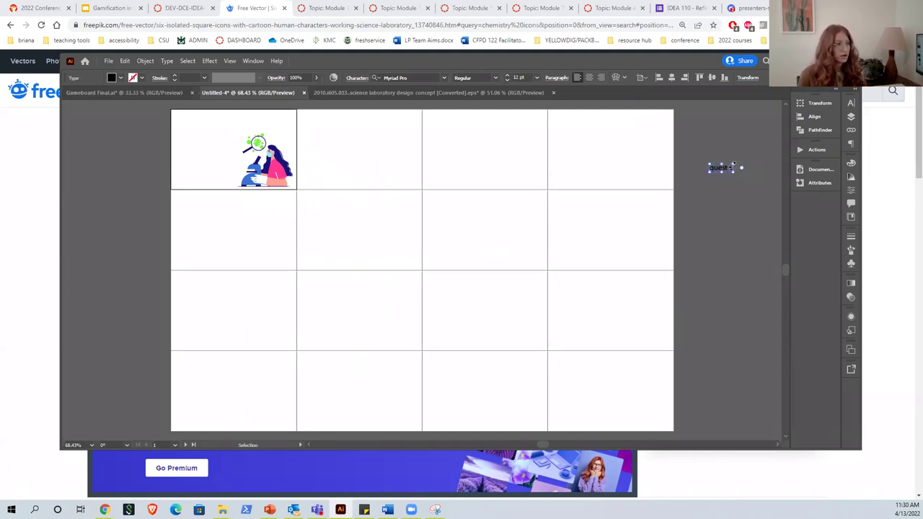
left_click_drag(729, 160, 193, 144)
left_click(99, 178)
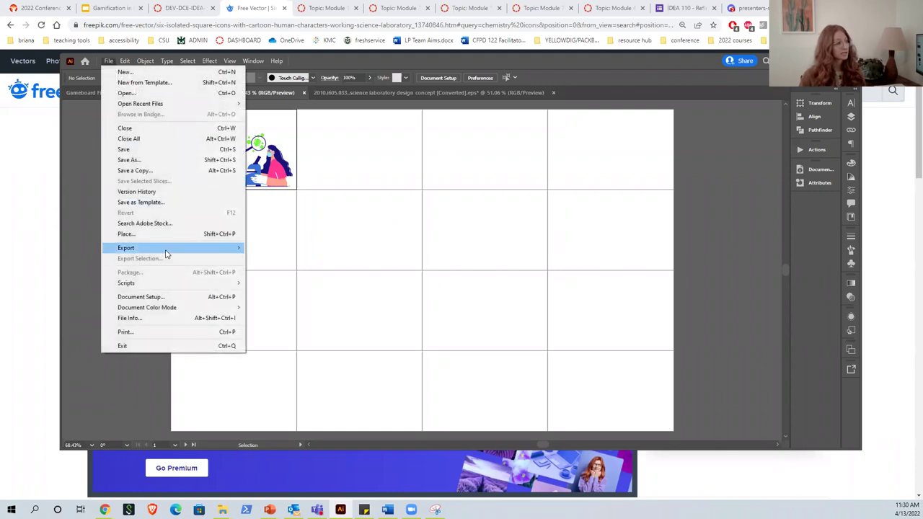
Set up a PNG export to the images folder with Use Artboards and All selected, and cancel the export.
left_click(261, 263)
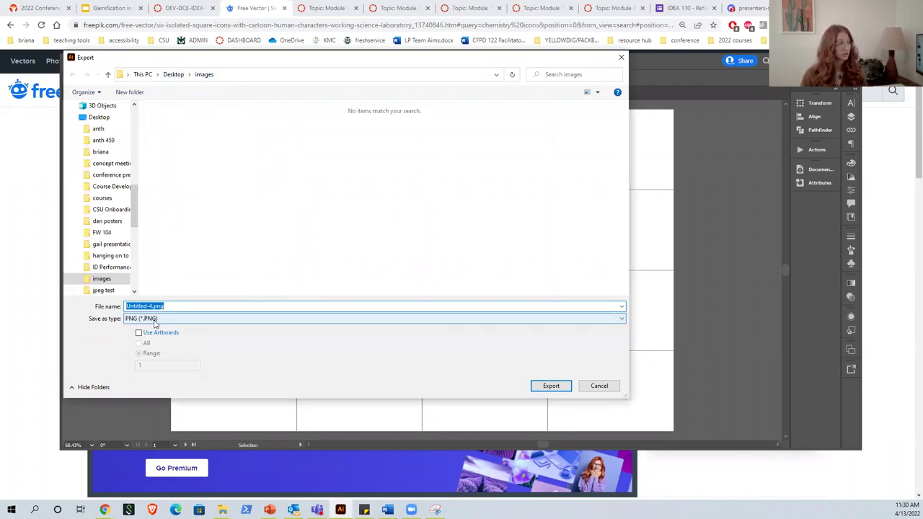
left_click(139, 333)
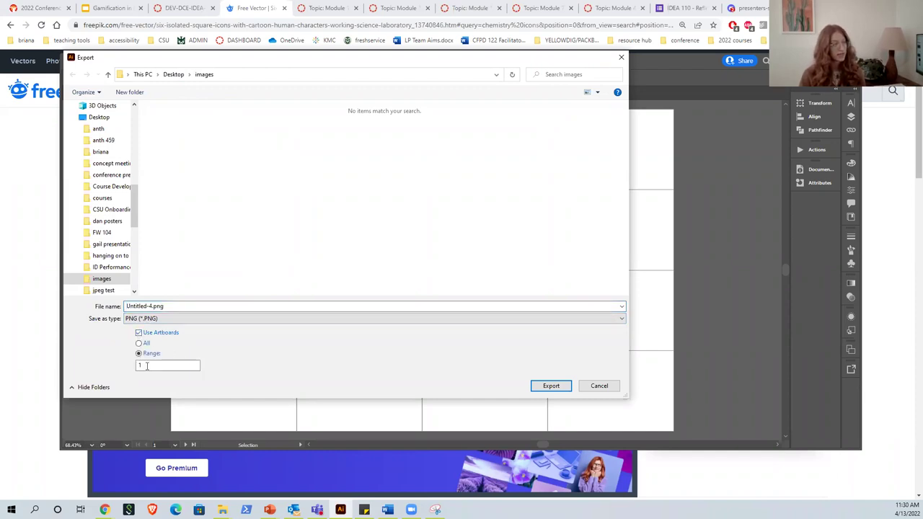
left_click(140, 344)
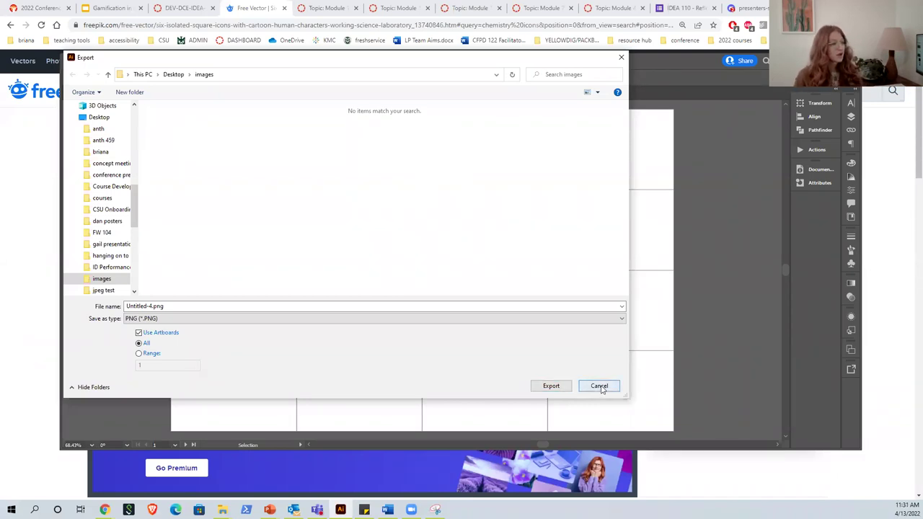
left_click(599, 386)
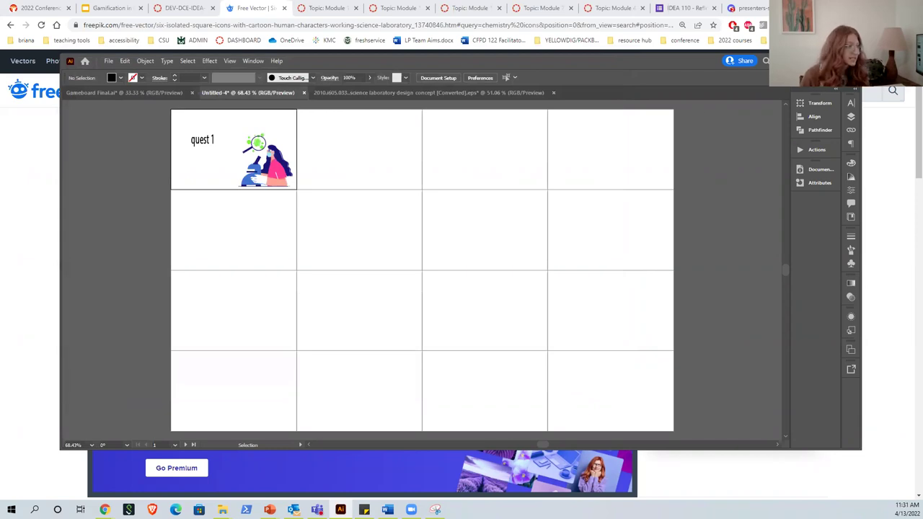
Minimize Illustrator and dismiss the author attribution notice on the Freepik download page.
left_click(811, 60)
left_click(634, 91)
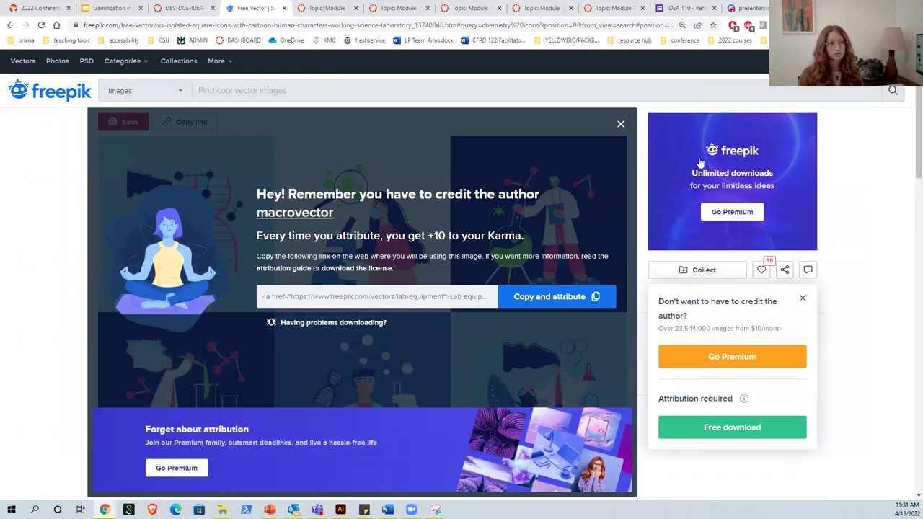
left_click(620, 123)
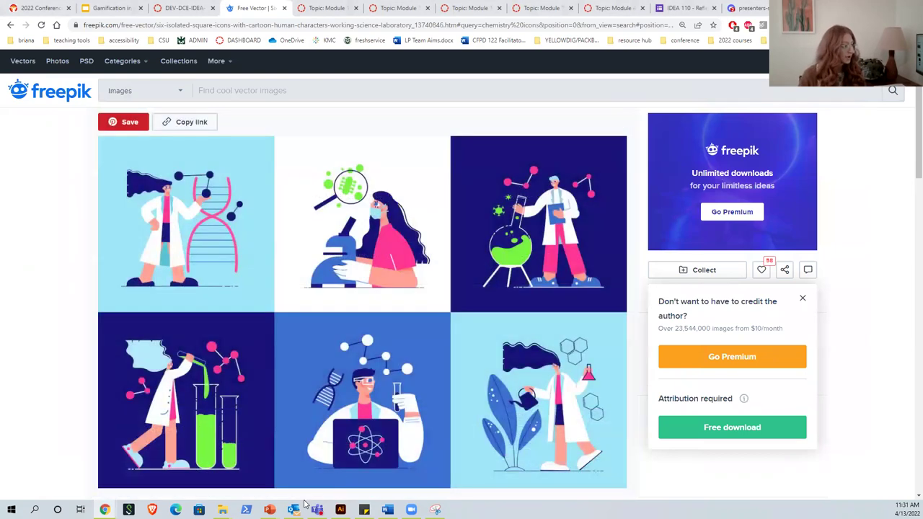
Check the Presentation2 window in PowerPoint and return to the gamification slide deck in the browser.
mouse_move(269, 509)
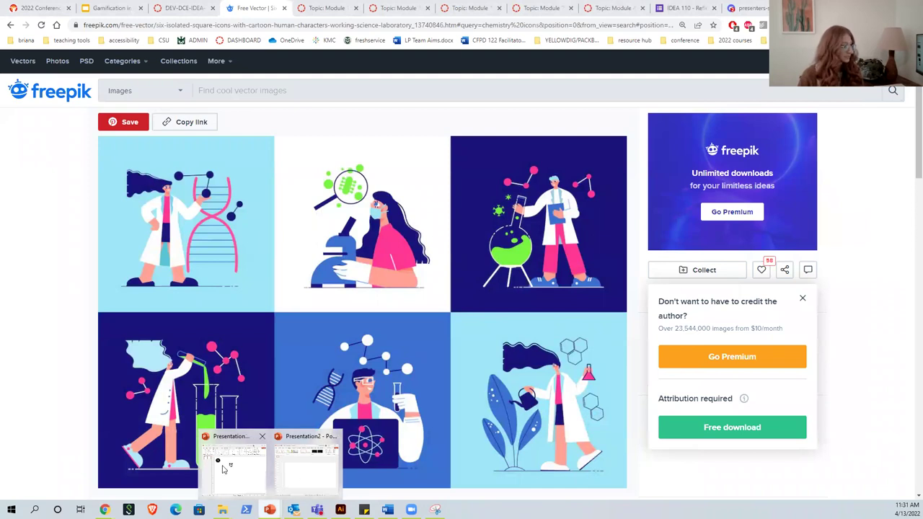
left_click(290, 471)
double_click(356, 73)
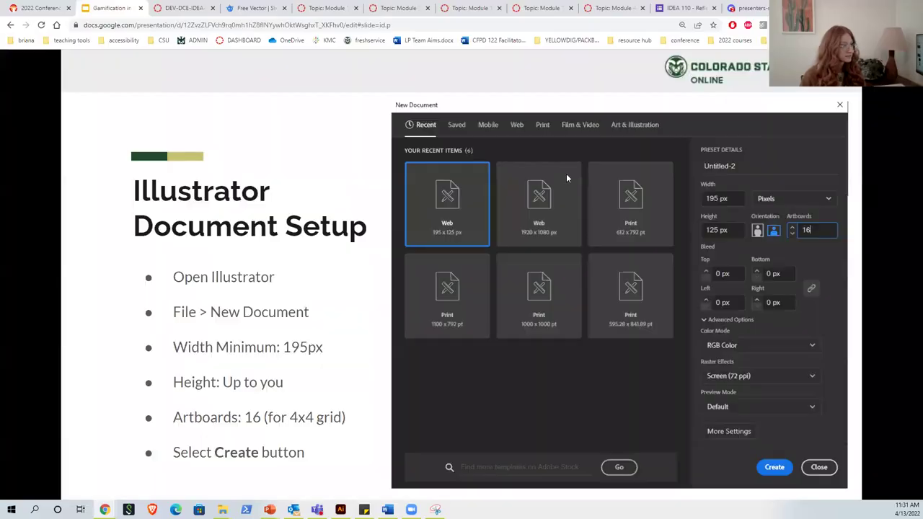
Review the slides on Illustrator document setup, the Freepik recap and exporting, and advance to the PowerPoint Document Setup slide.
key("Right")
key("Right")
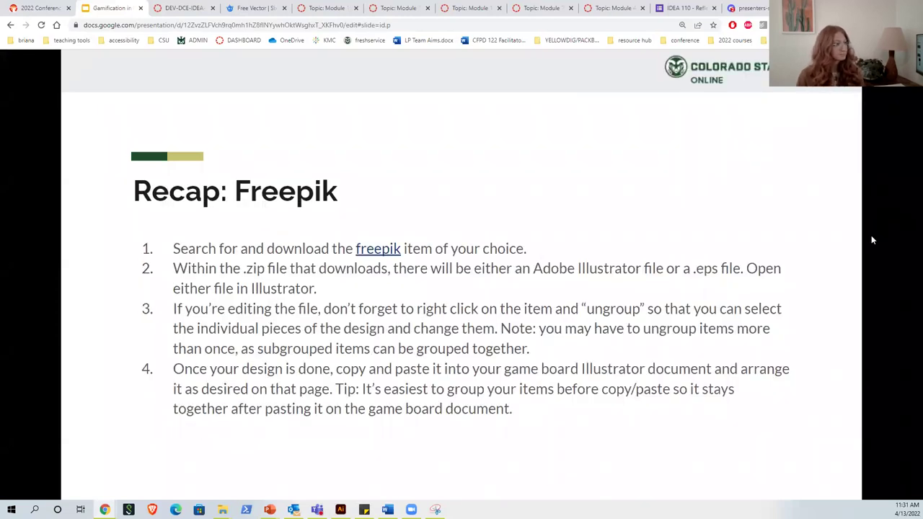
key("Right")
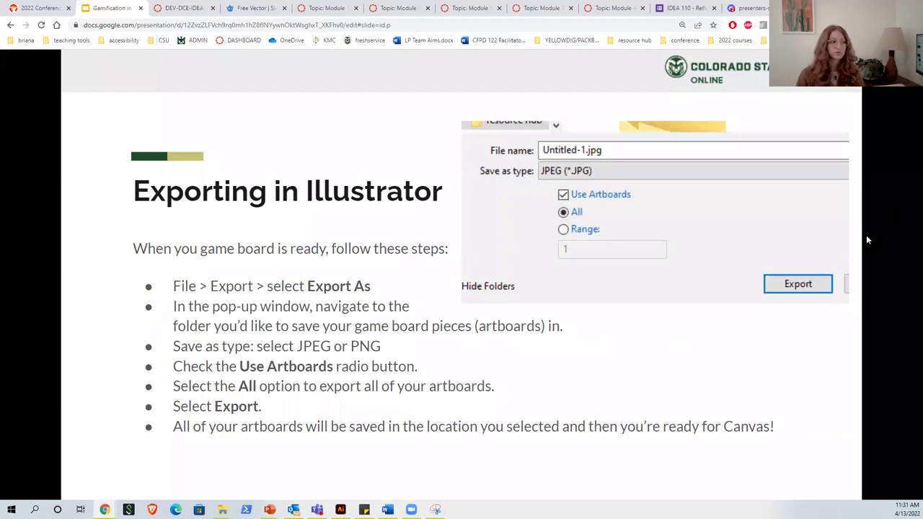
key("Left")
key("Left")
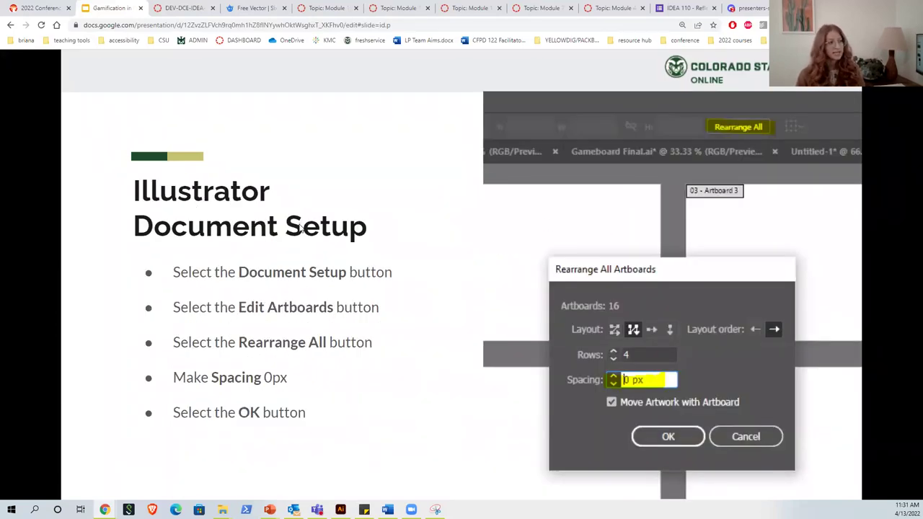
key("Left")
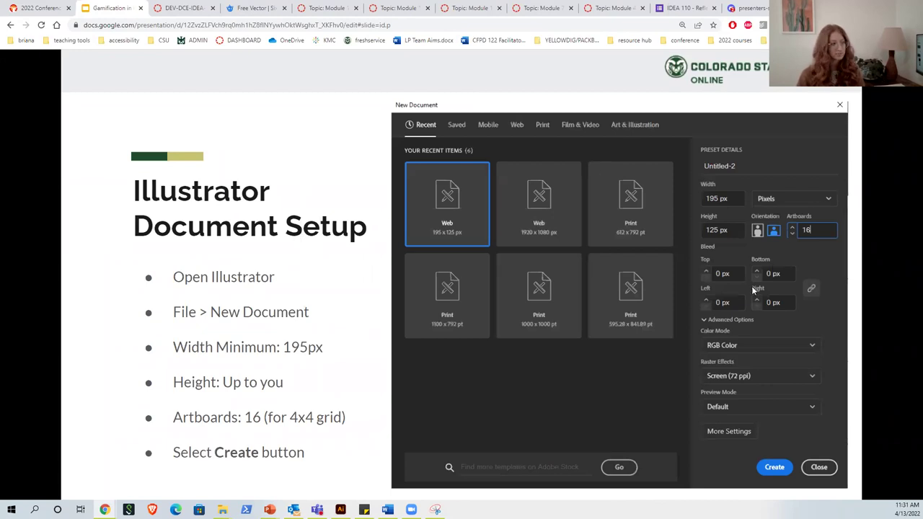
key("Right")
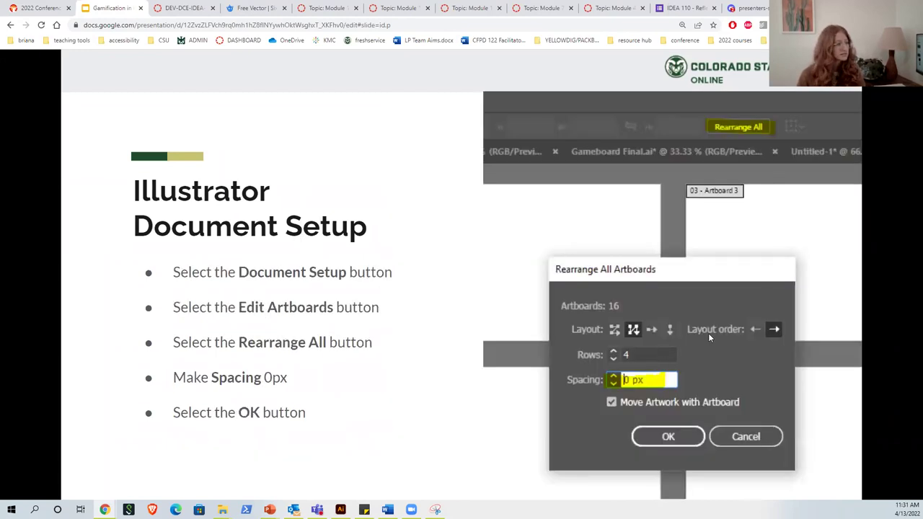
key("Right")
key("Right")
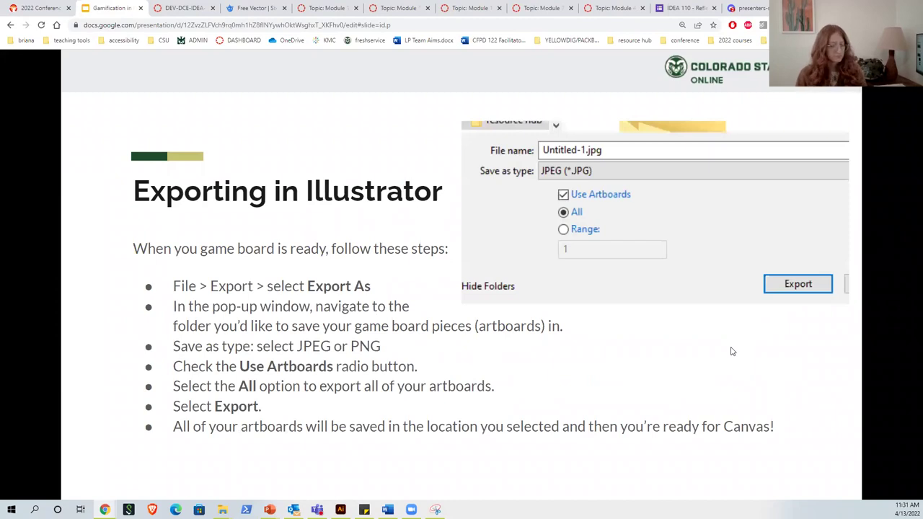
key("Right")
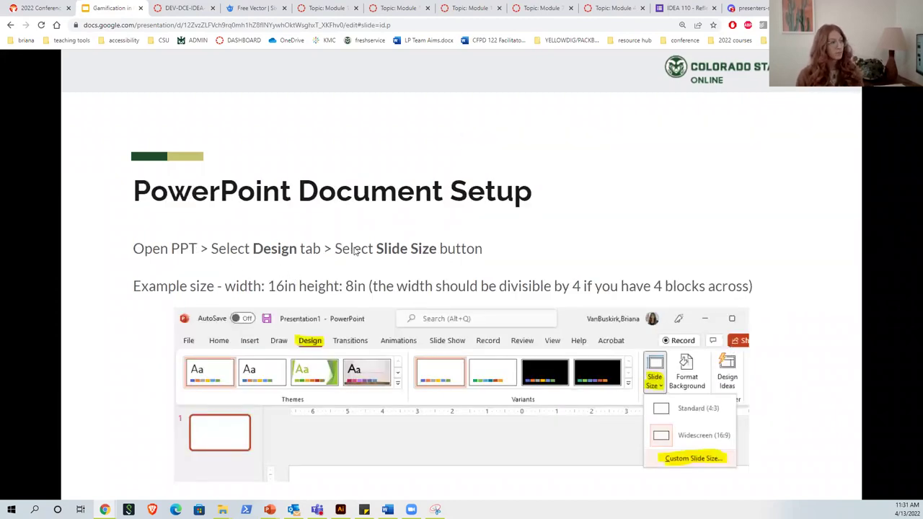